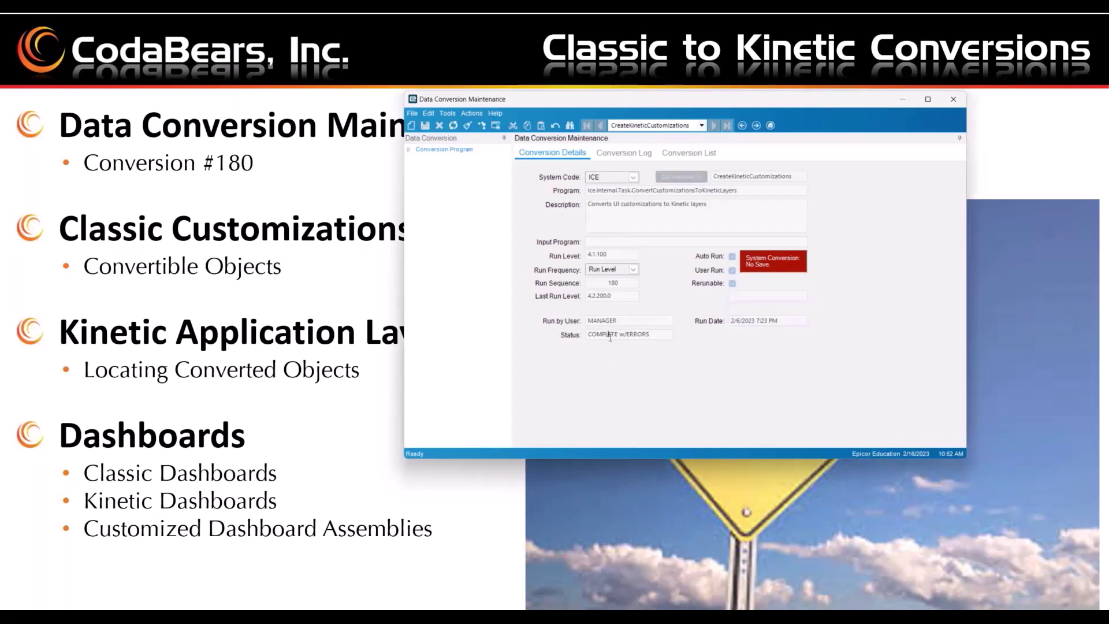
Highlight the conversion's status, then move the Data Conversion Maintenance window aside and reduce its height.
drag(608, 337, 650, 335)
key(alt+Tab)
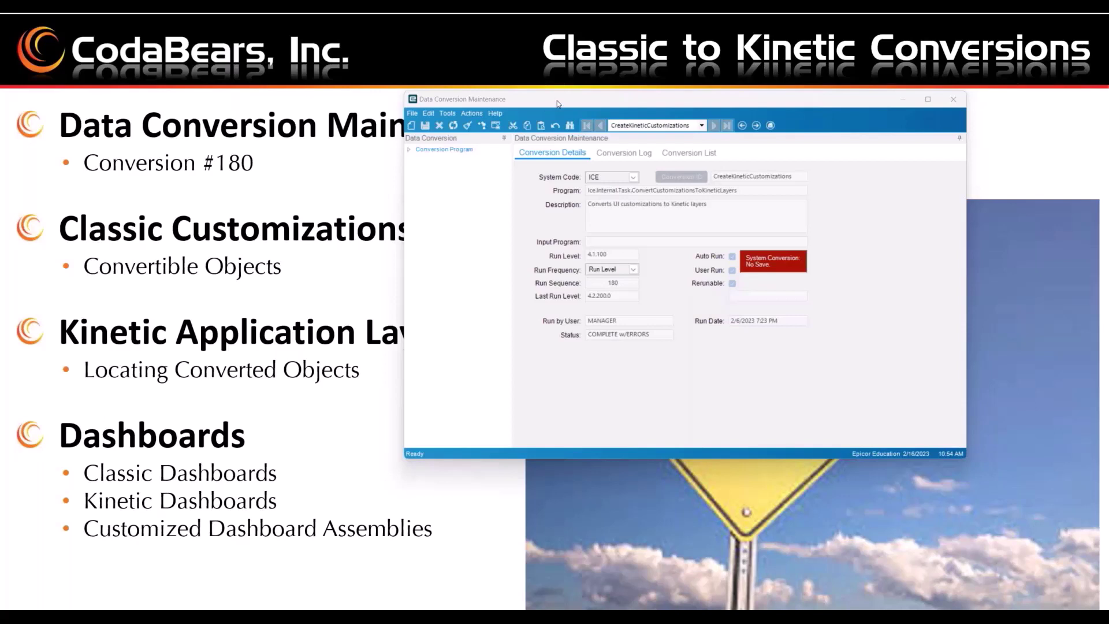
drag(556, 100, 617, 101)
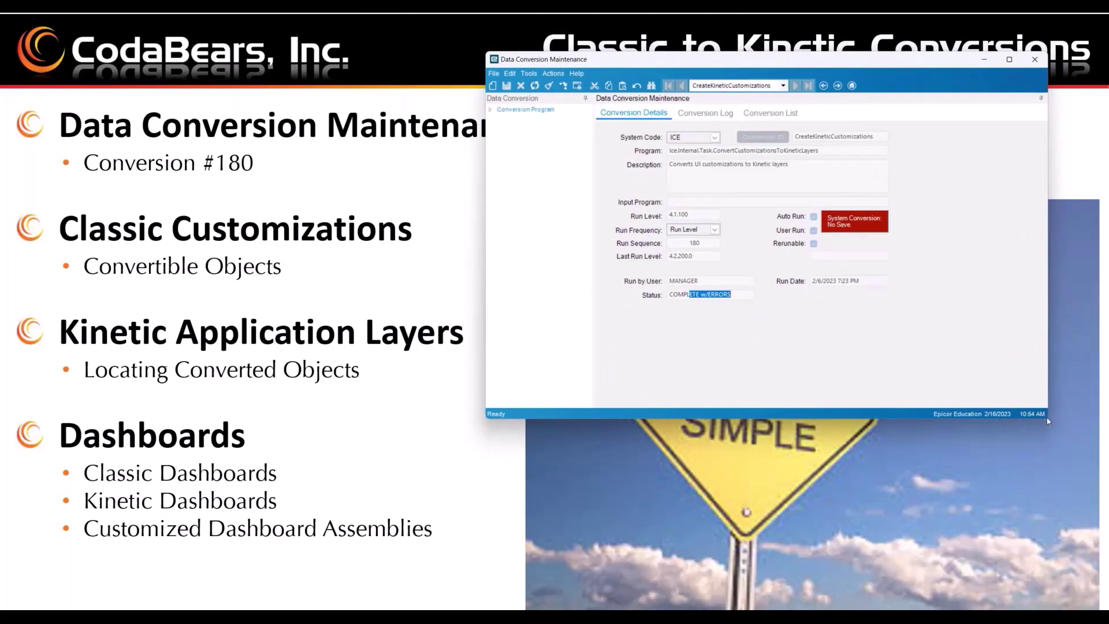
drag(1049, 419, 1049, 360)
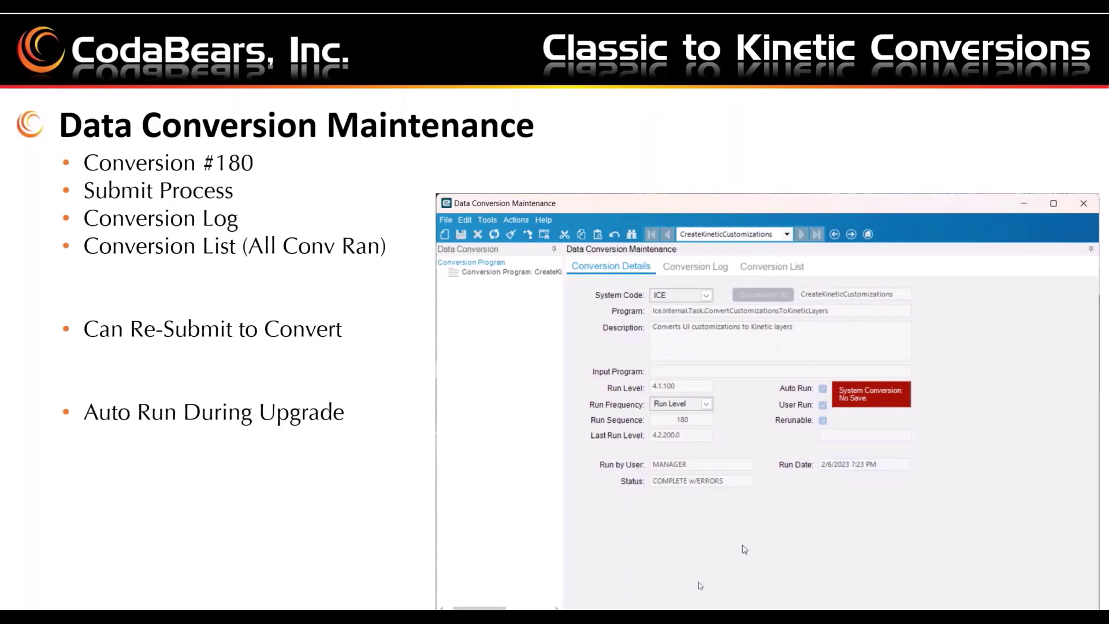
Return to the Data Conversion Maintenance window and submit the CreateKineticCustomizations conversion.
key(alt+Tab)
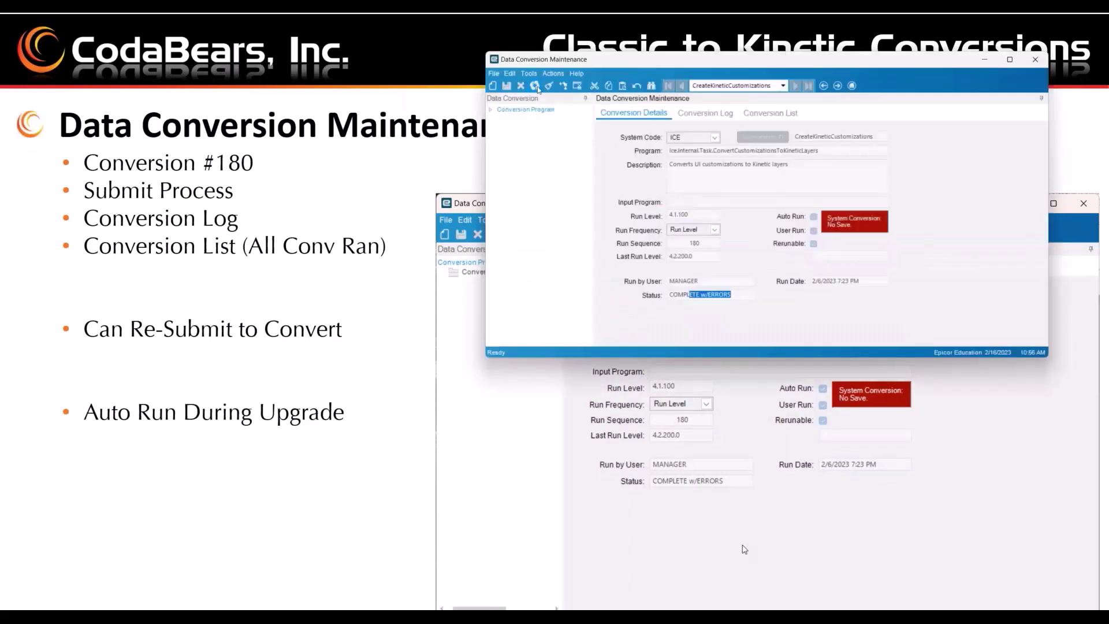
click(553, 73)
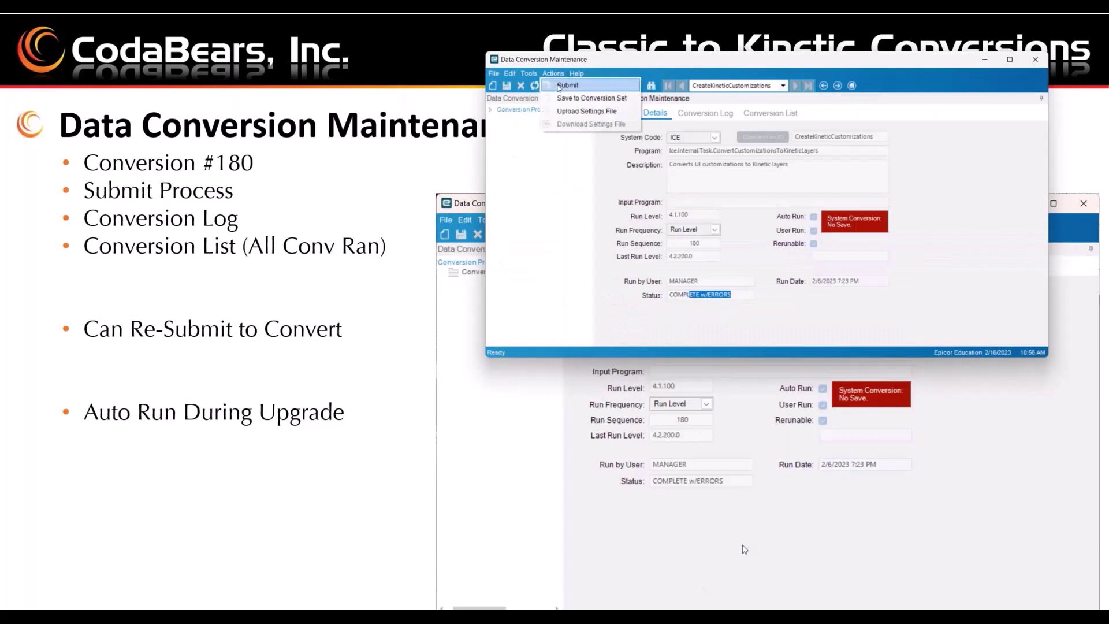
click(566, 86)
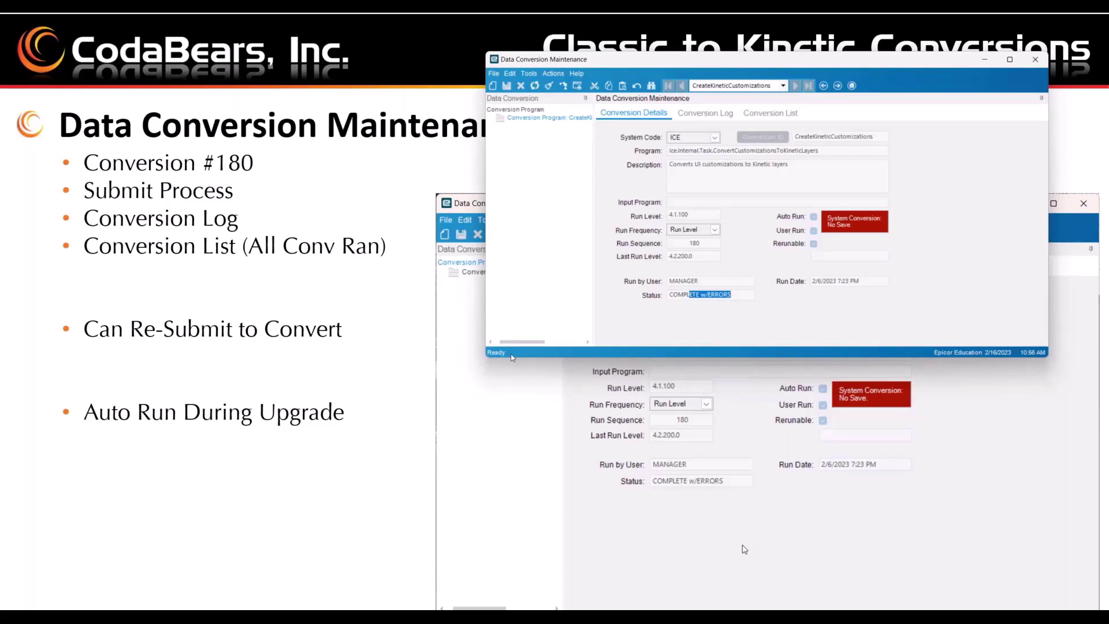
Review the conversion log and read the full message of the AbcCodeForm error entry.
click(716, 113)
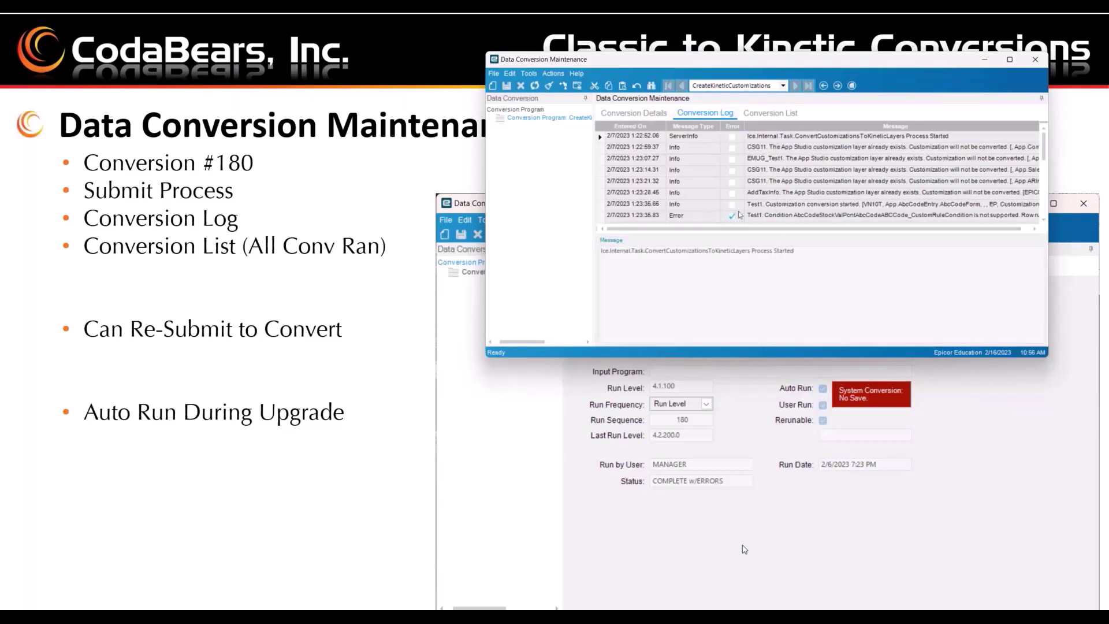
click(704, 164)
scroll(704, 167, down, 2)
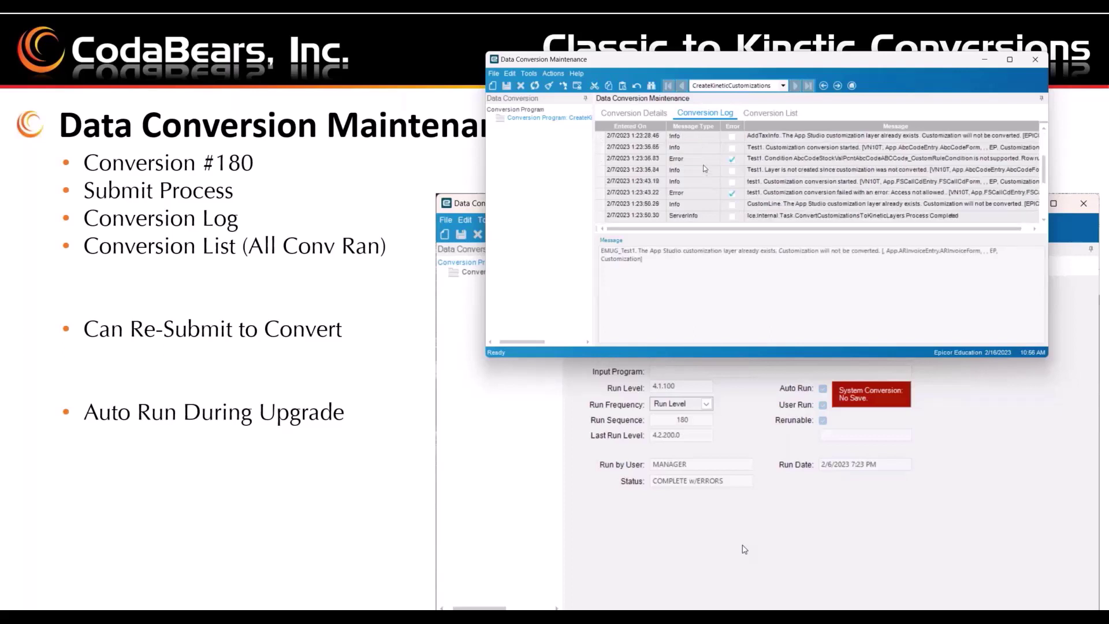
scroll(704, 168, down, 2)
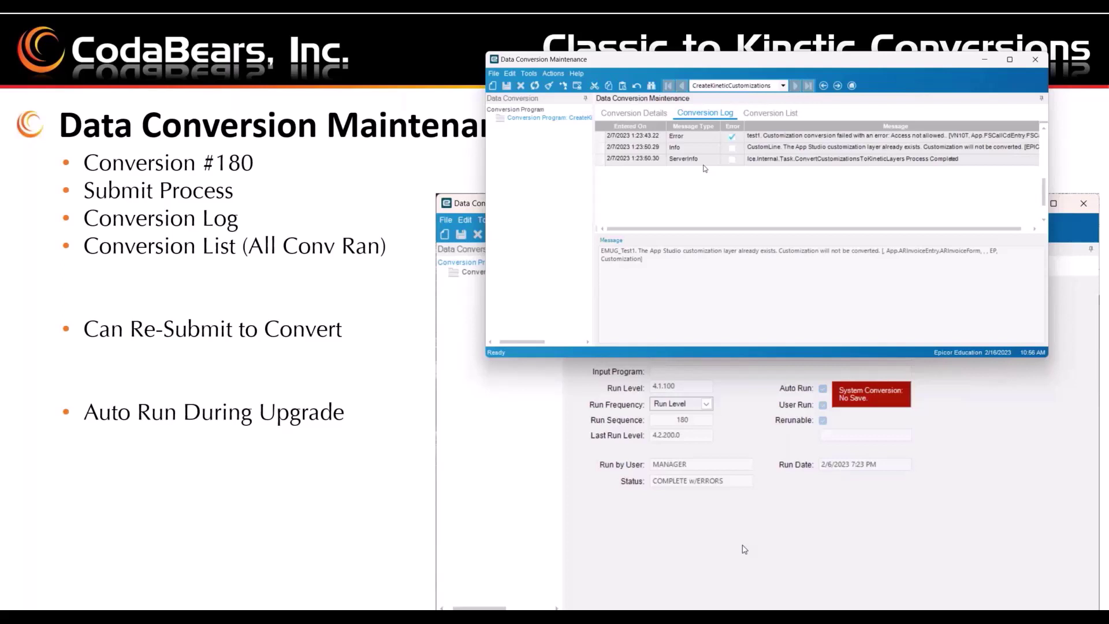
scroll(704, 168, up, 2)
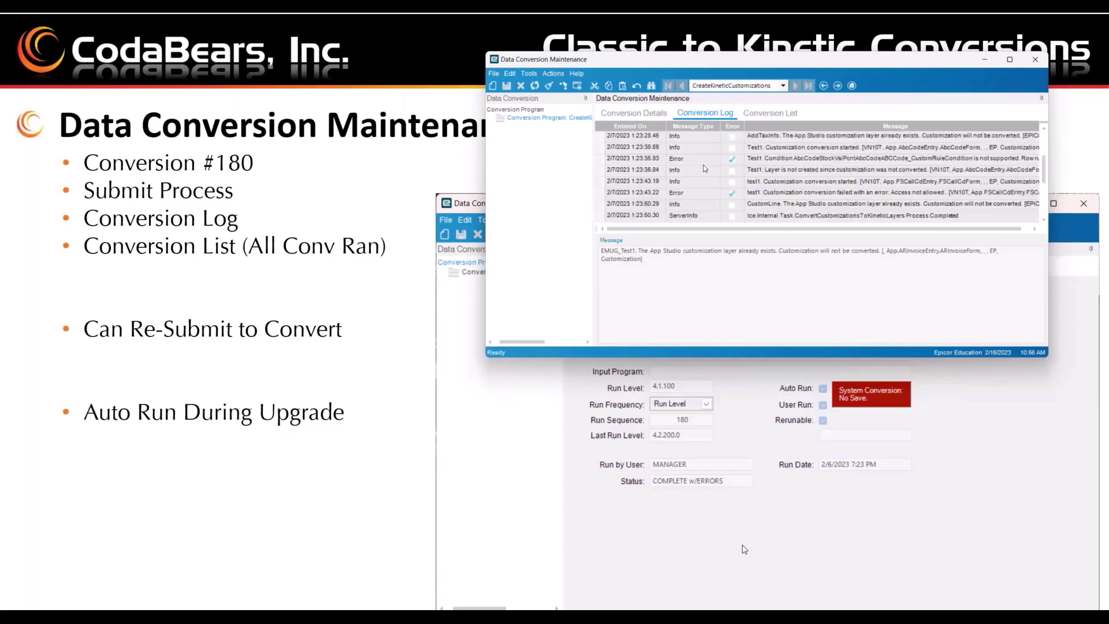
click(778, 161)
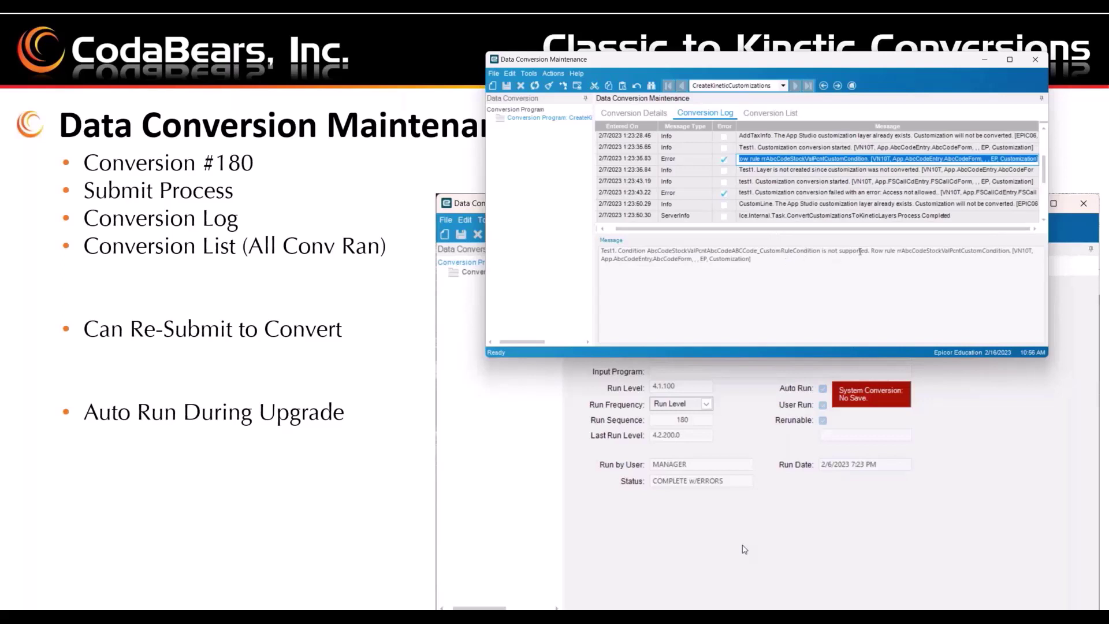
drag(762, 262, 593, 246)
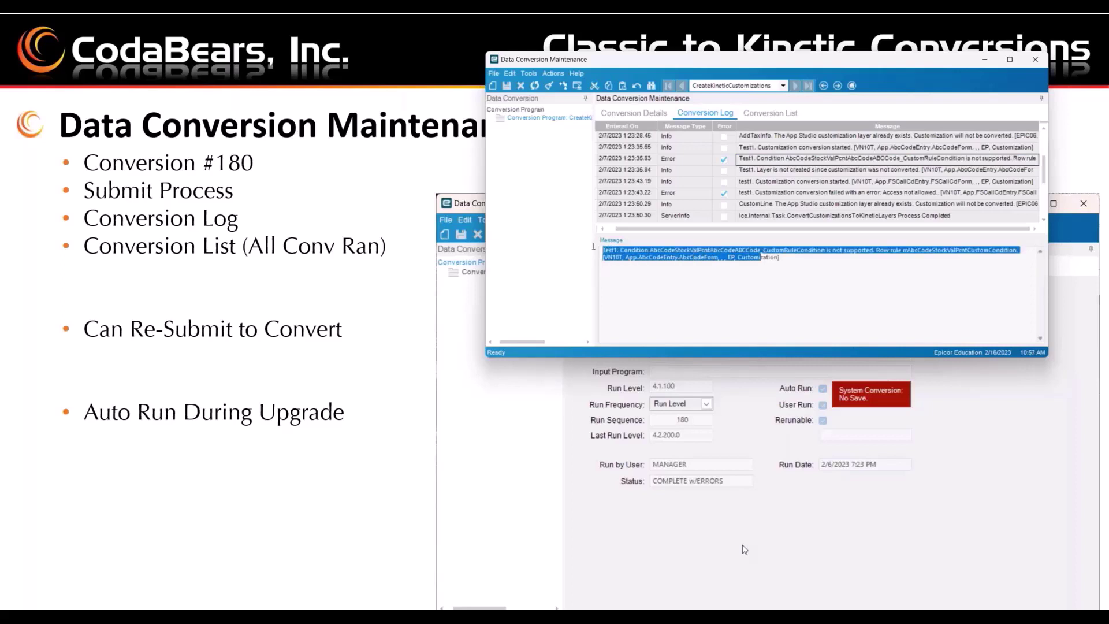
click(955, 273)
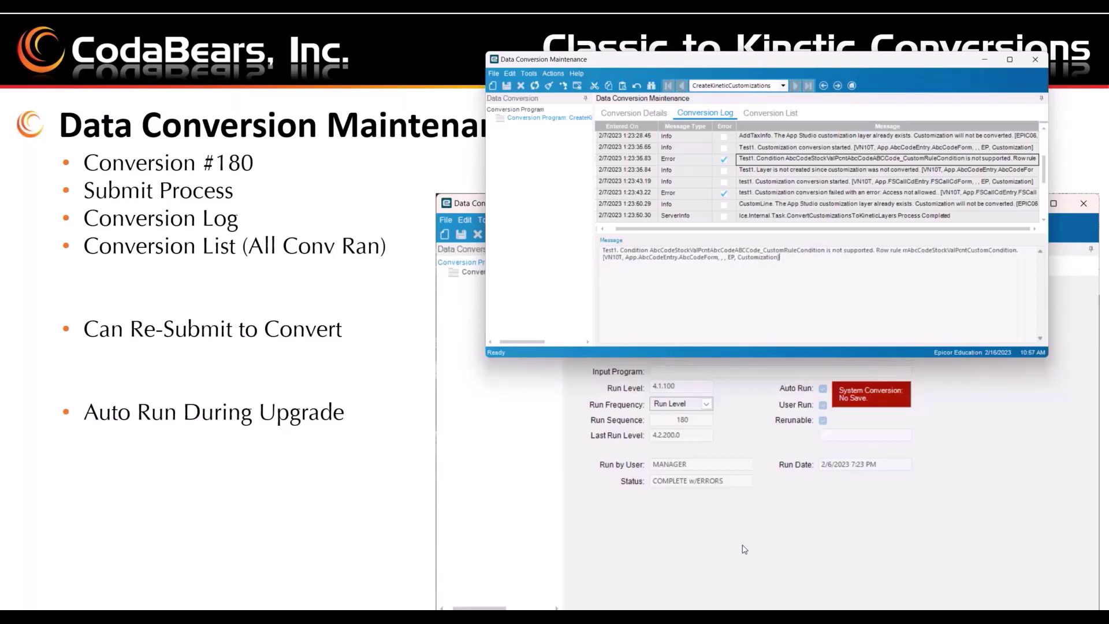
Switch to the Kinetic home window and search the menus for "data conversion".
click(744, 549)
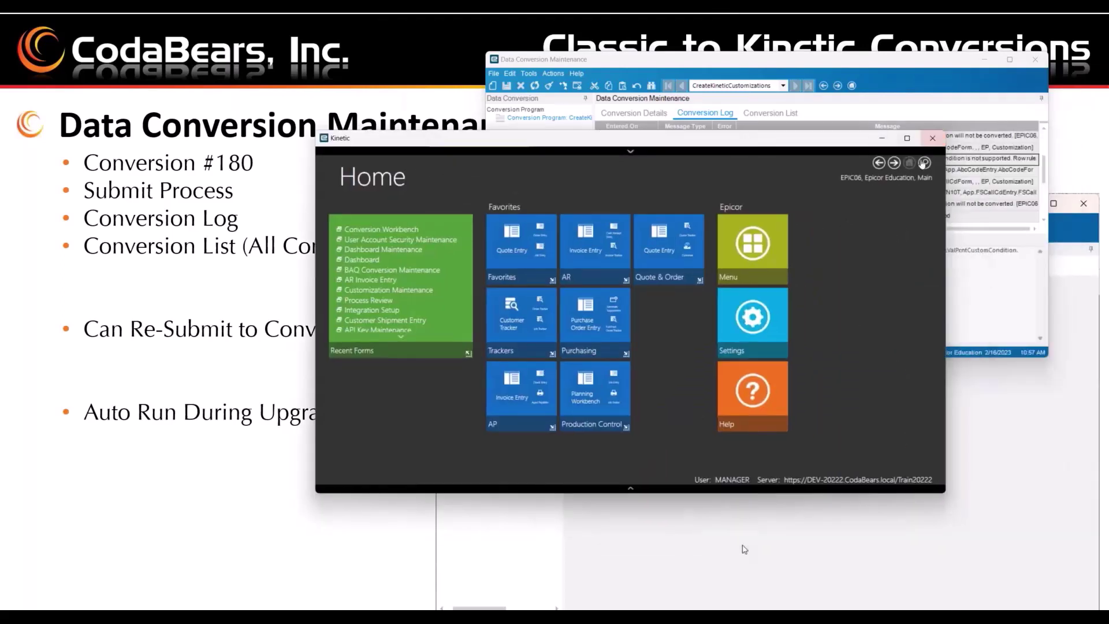
click(924, 163)
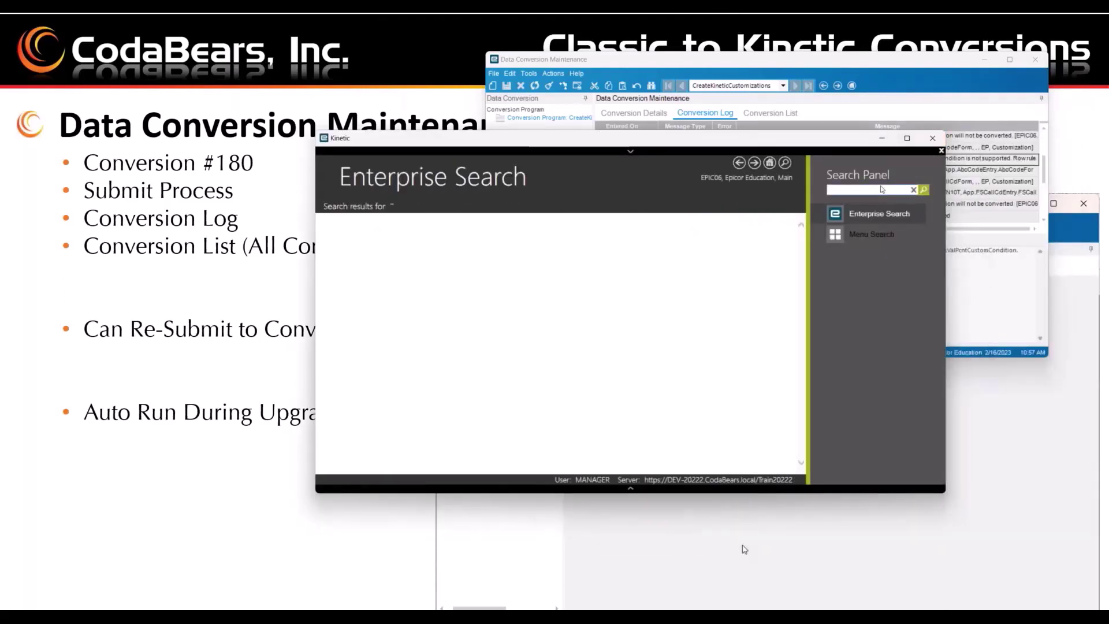
click(876, 191)
text(data conversion)
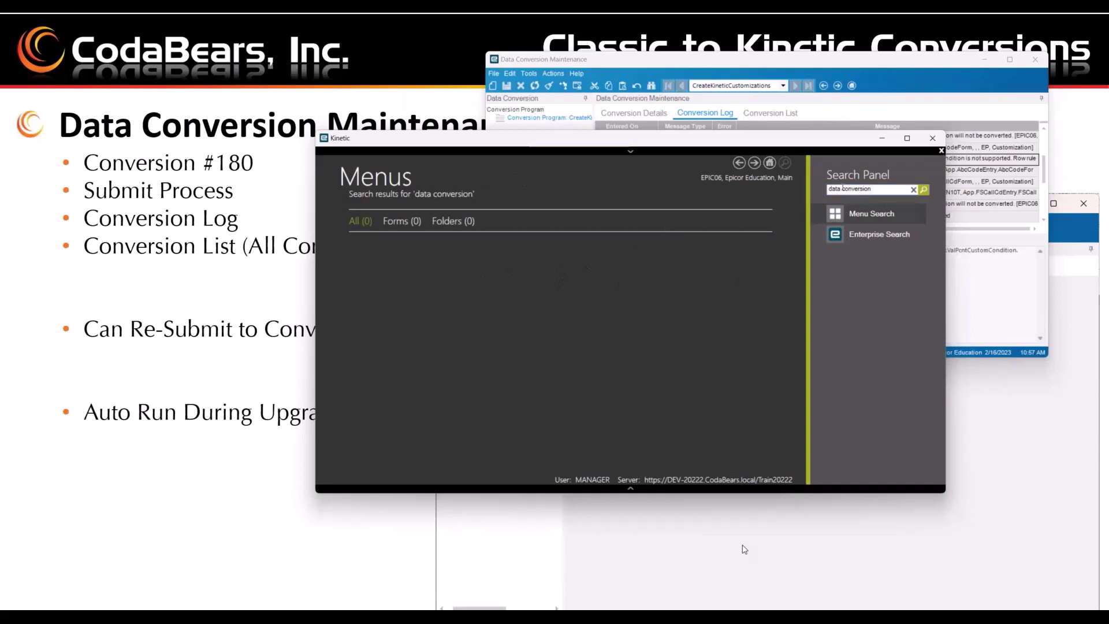
Shorten the menu search to "conversion" and open Conversion Workbench.
key(BackSpace)
key(BackSpace)
key(BackSpace)
key(BackSpace)
key(BackSpace)
key(Return)
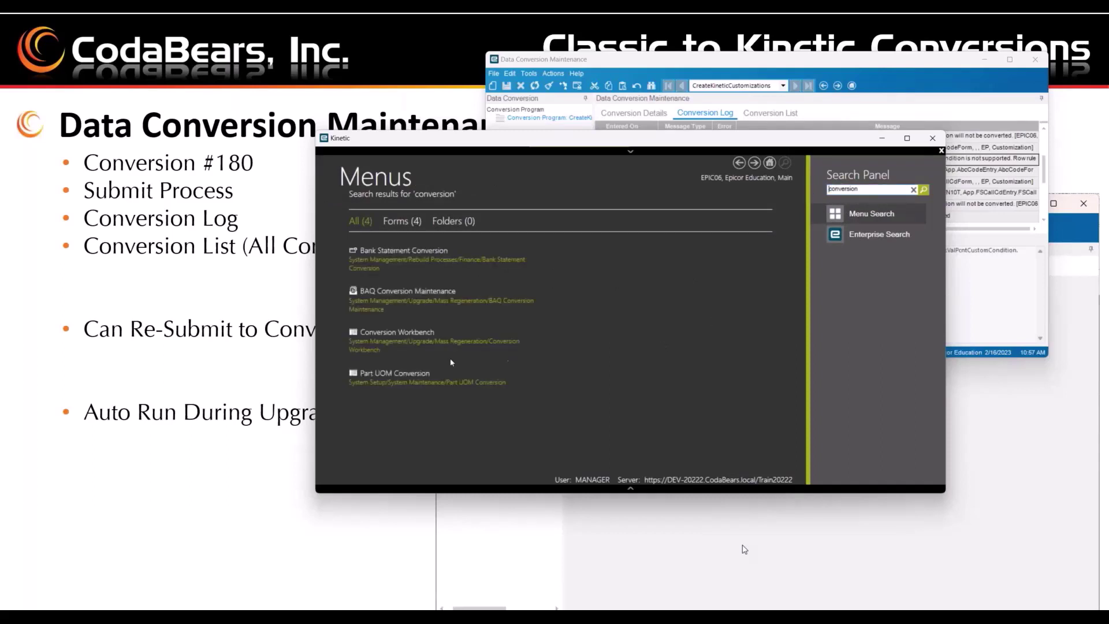
click(405, 334)
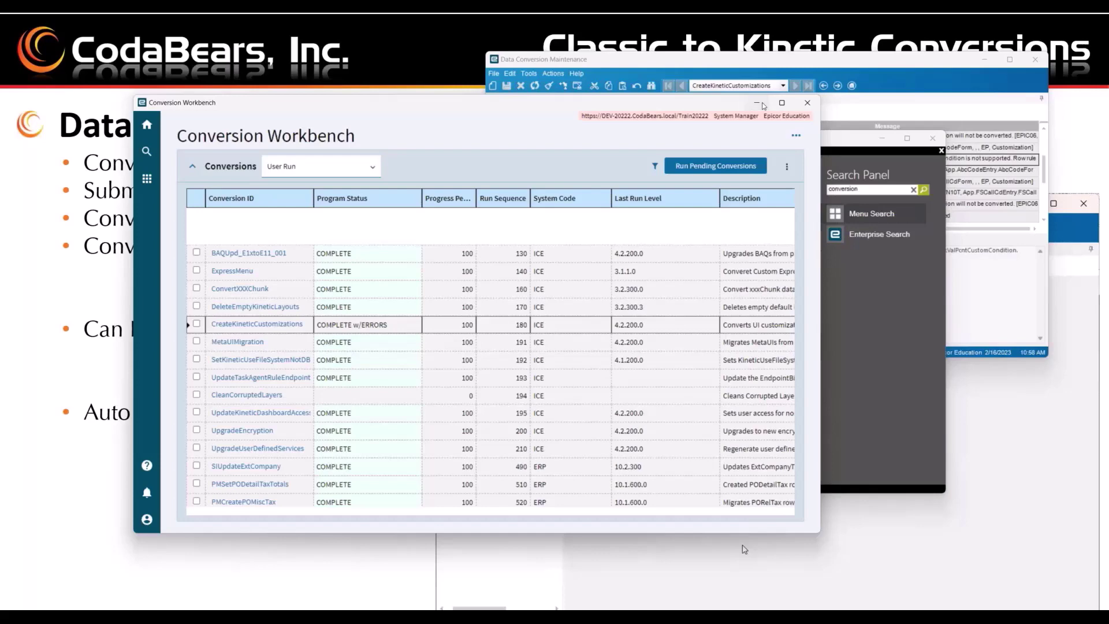
Minimize Conversion Workbench and the Kinetic menu window, and inspect the FSCallCdForm error entry and the conversion list.
click(761, 105)
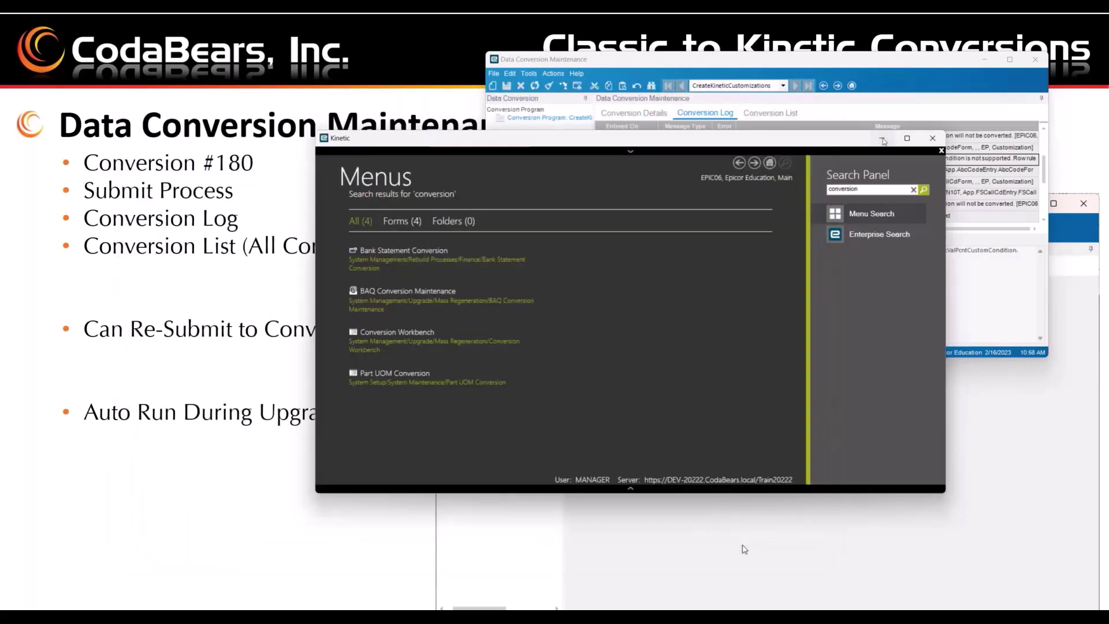
click(882, 139)
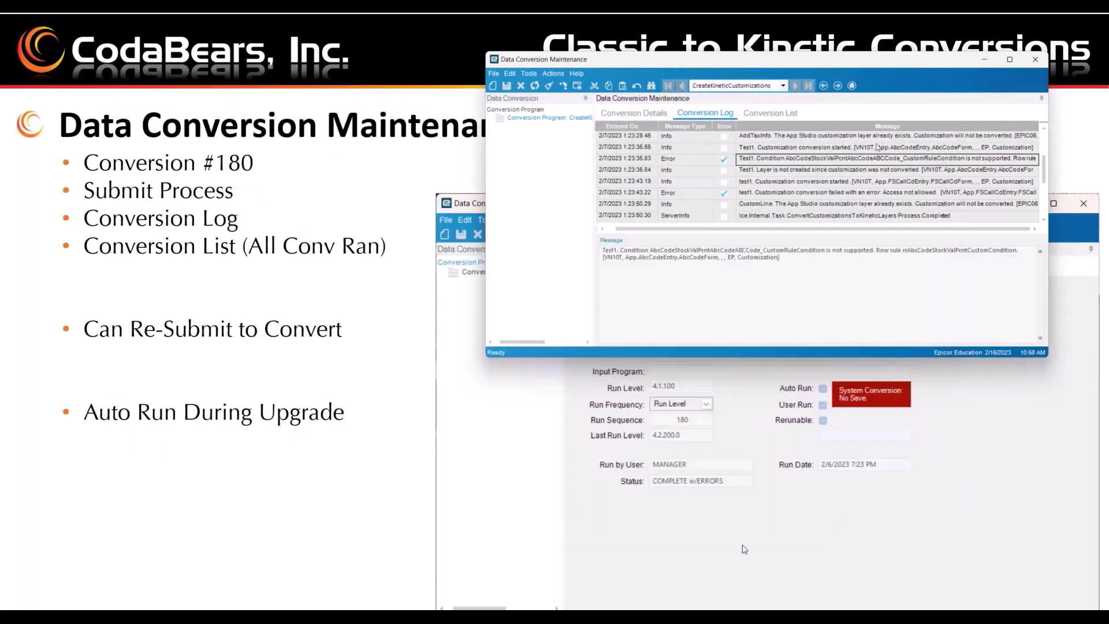
click(762, 192)
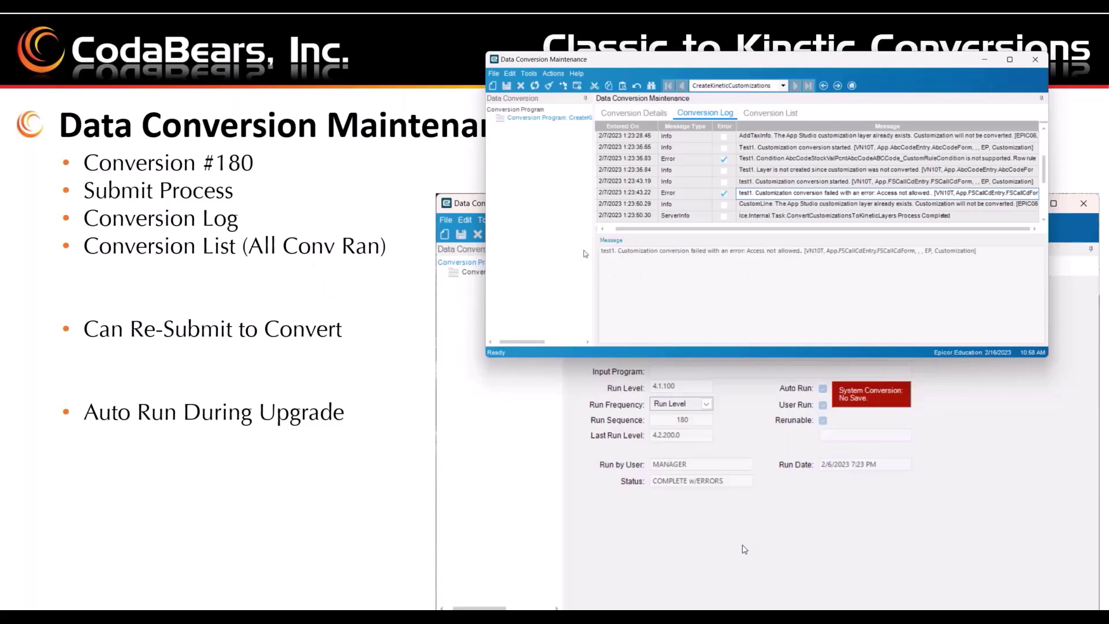
click(785, 114)
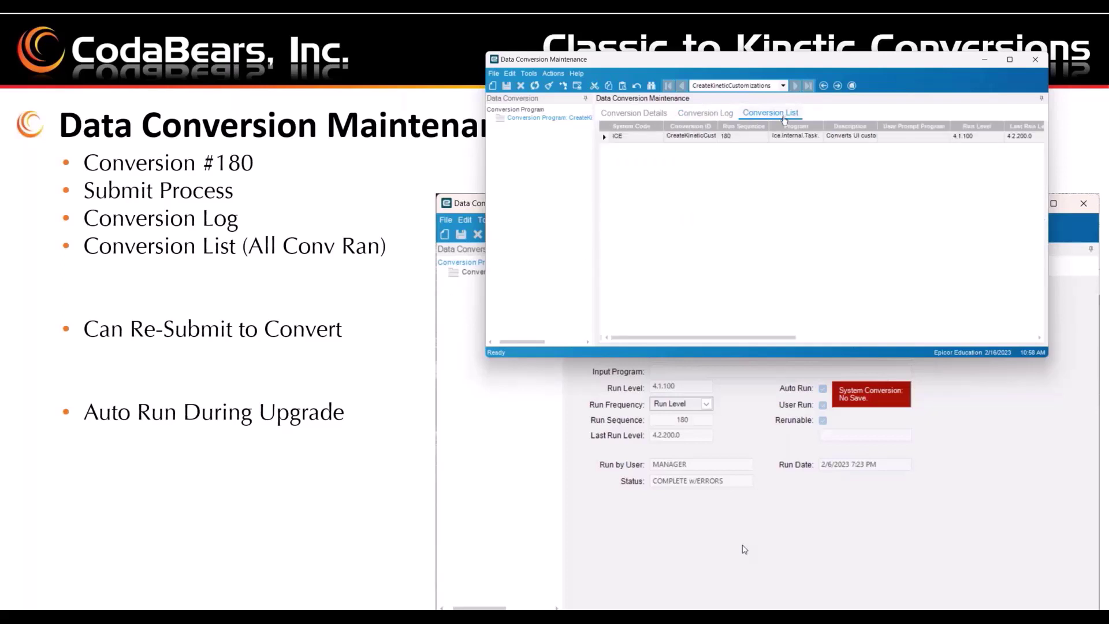
click(711, 118)
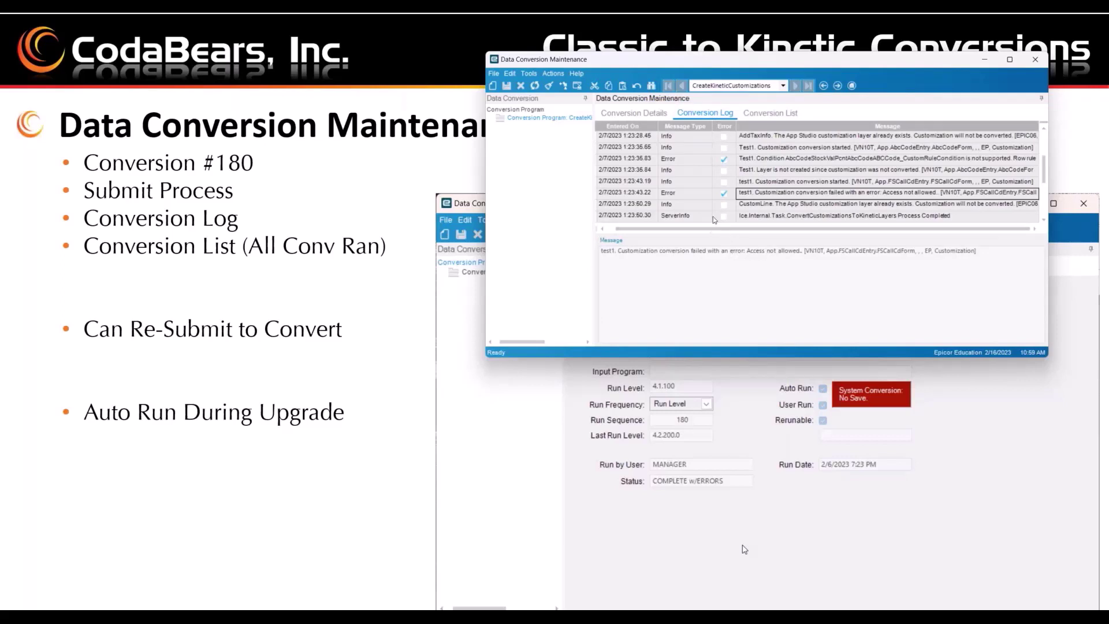
Submit the CreateKineticCustomizations conversion again and check the refreshed log entries and conversion details.
click(559, 78)
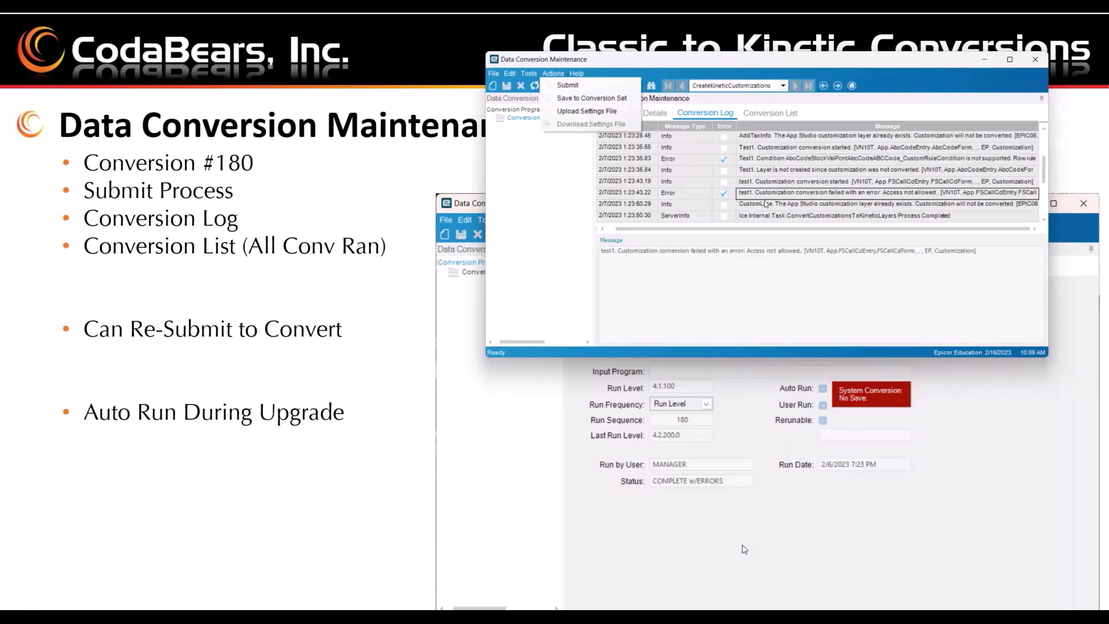
click(600, 85)
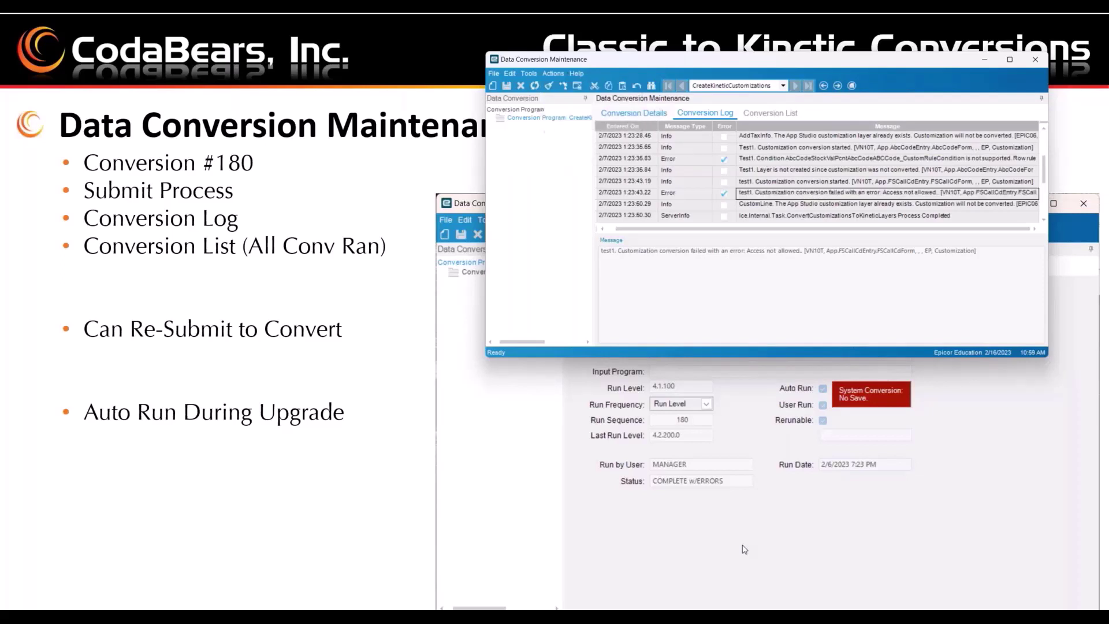
click(678, 163)
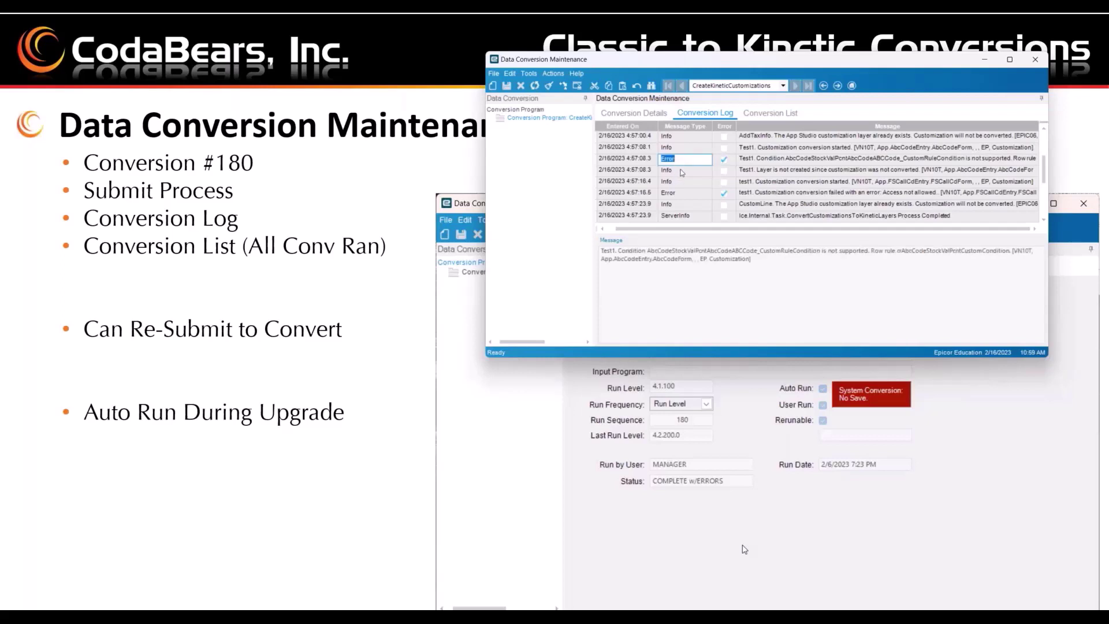
click(679, 170)
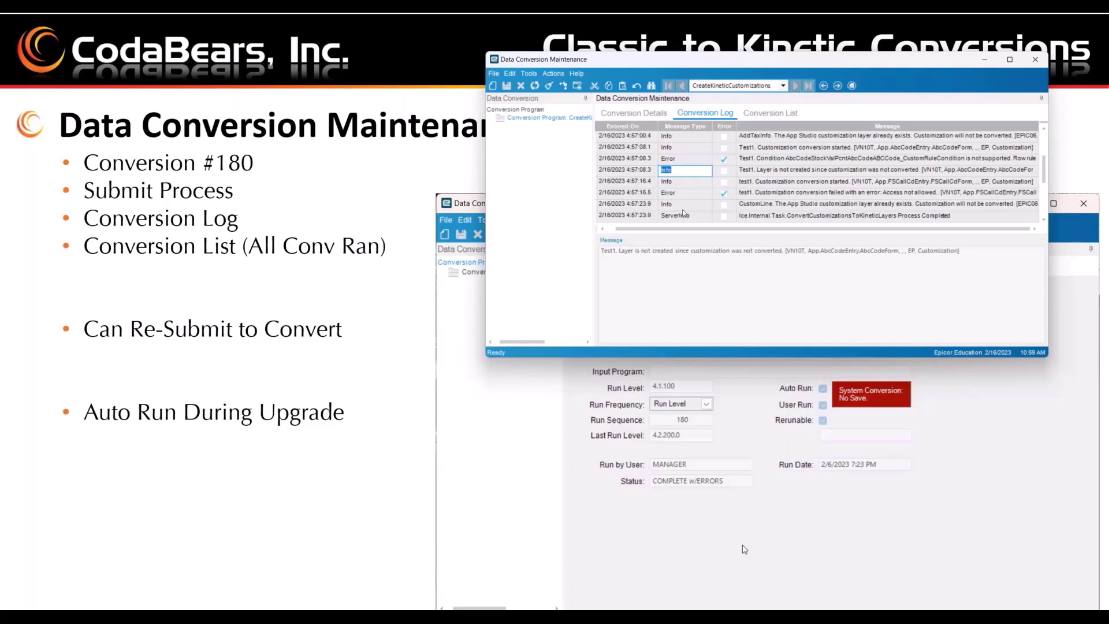
click(642, 115)
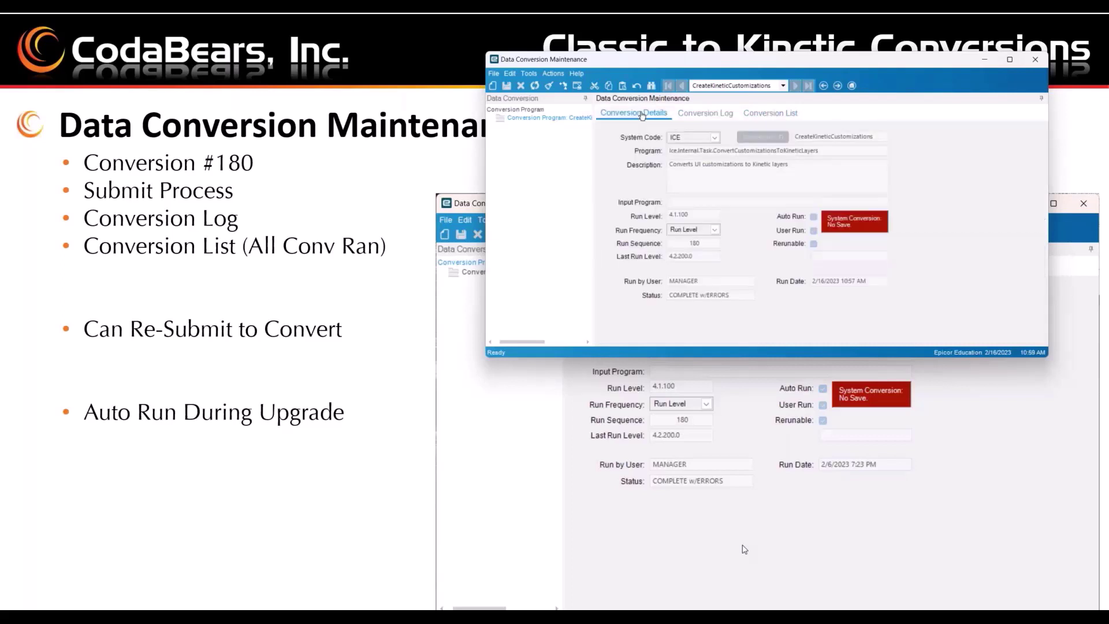